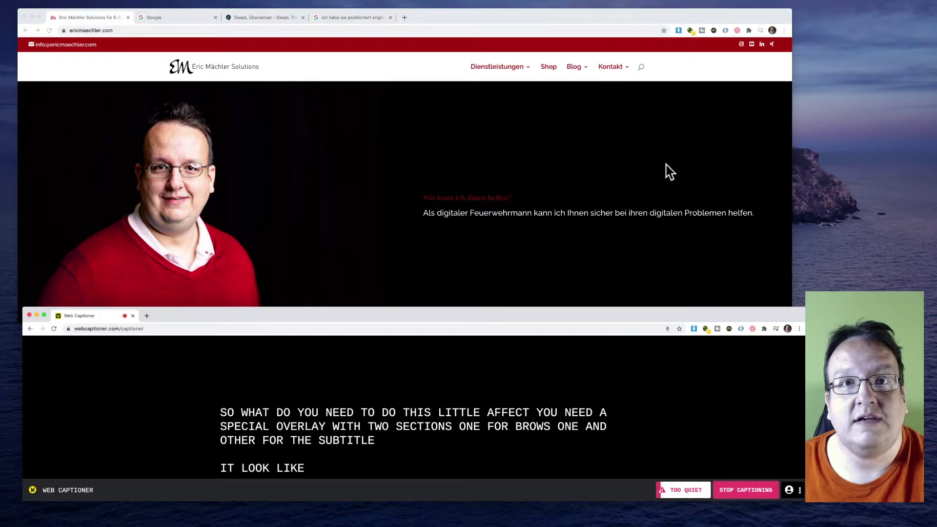
# Step: Raise the company website window, then bring the captioning window back in front
pyautogui.click(497, 17)
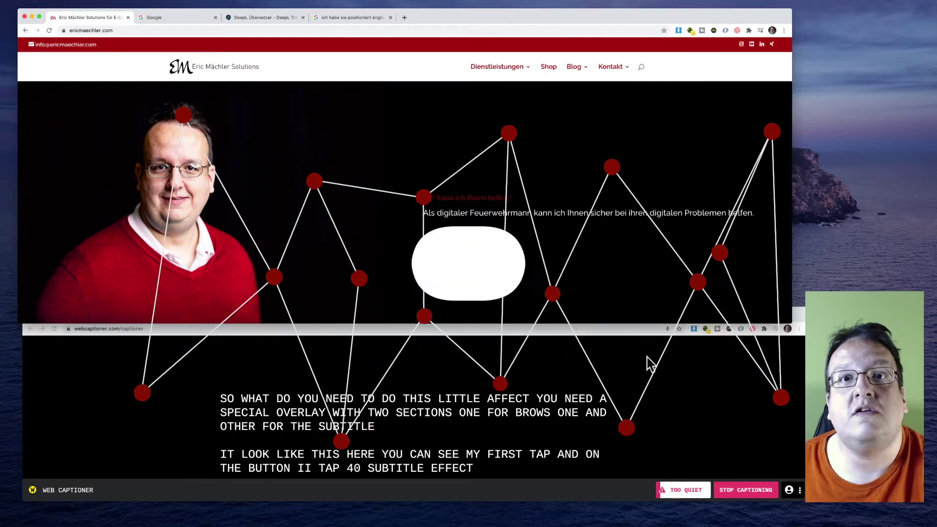
pyautogui.click(648, 362)
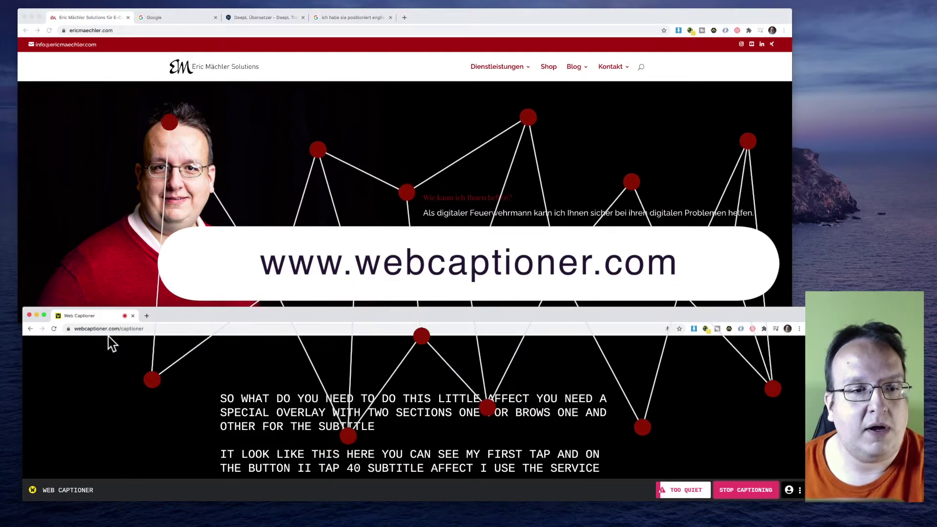
# Step: Load webcaptioner.com and highlight the 'Free captioning right in your browser' headline
pyautogui.click(90, 328)
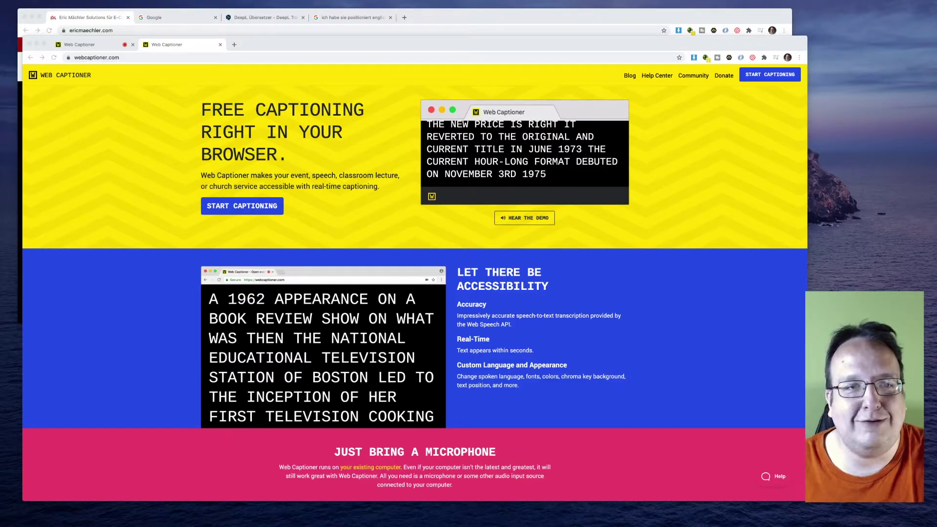
pyautogui.moveTo(203, 105); pyautogui.dragTo(294, 162)
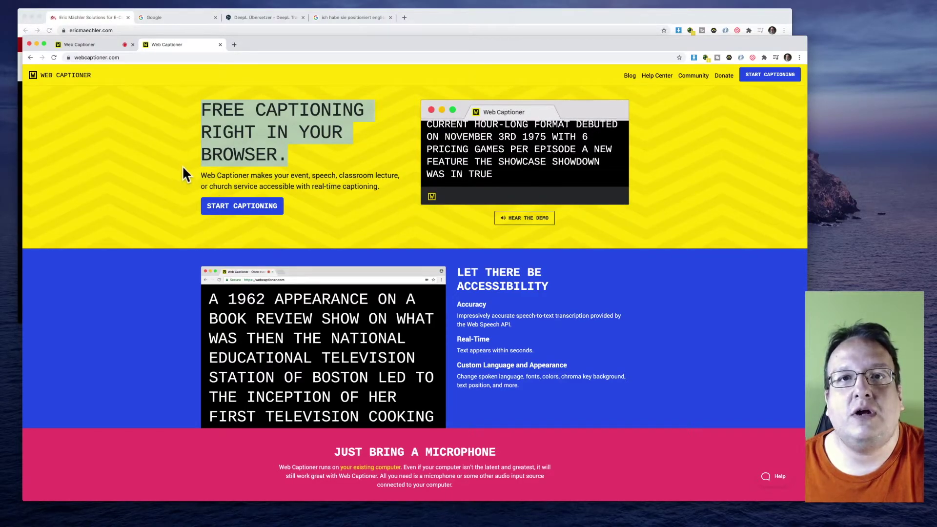
# Step: Open the captioner page, caption speech briefly ('WHEELCHAIR'), then stop captioning
pyautogui.click(252, 214)
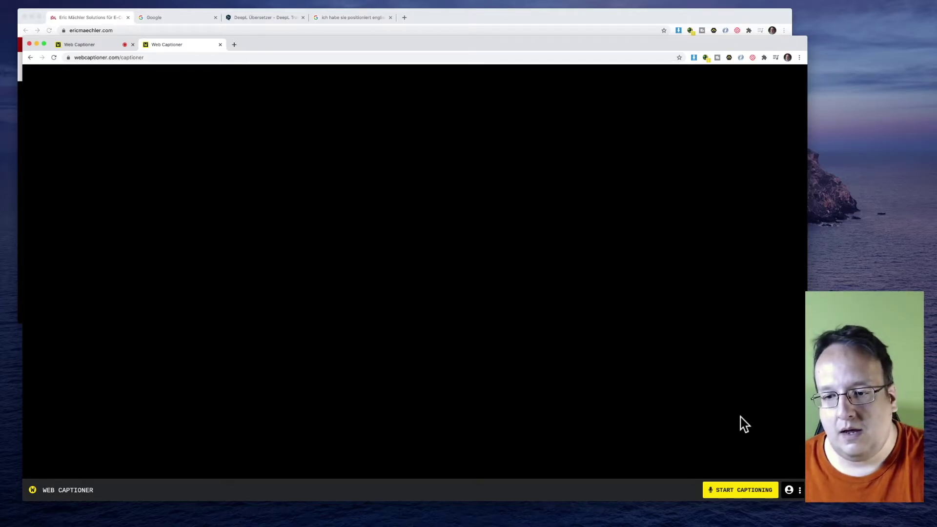
pyautogui.click(756, 497)
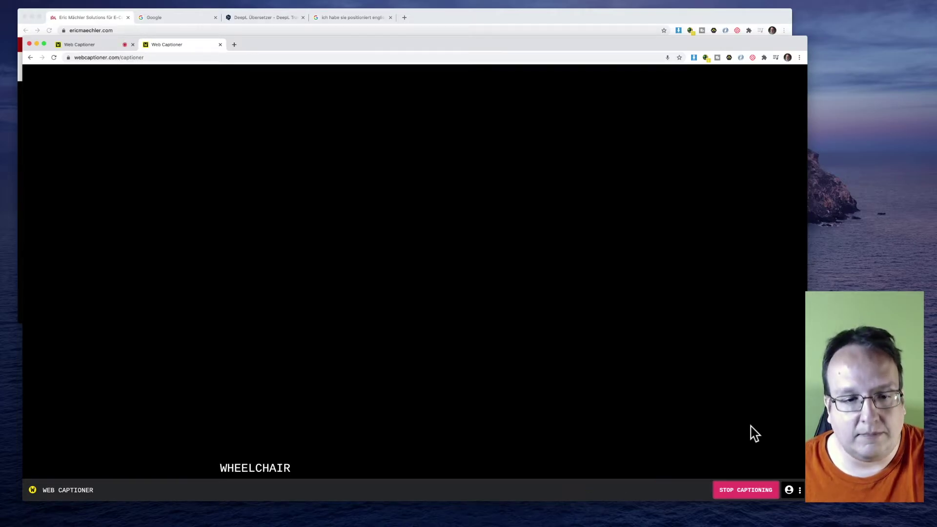
pyautogui.click(747, 490)
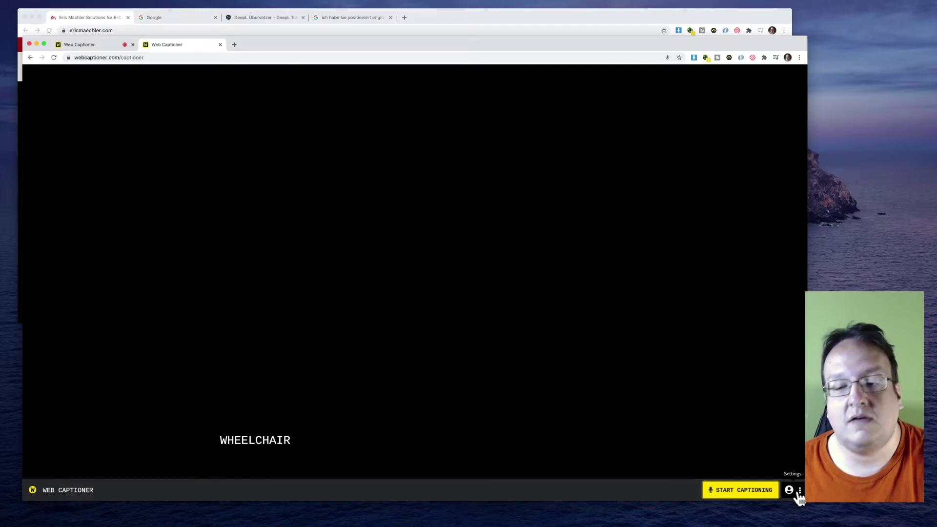
# Step: Go to Settings from the three-dot menu and show the Appearance section
pyautogui.click(800, 491)
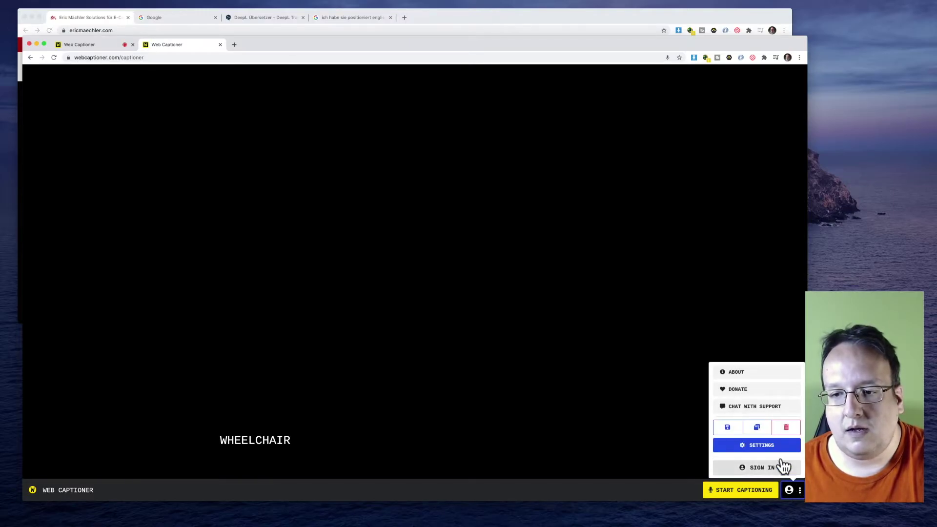
pyautogui.click(768, 444)
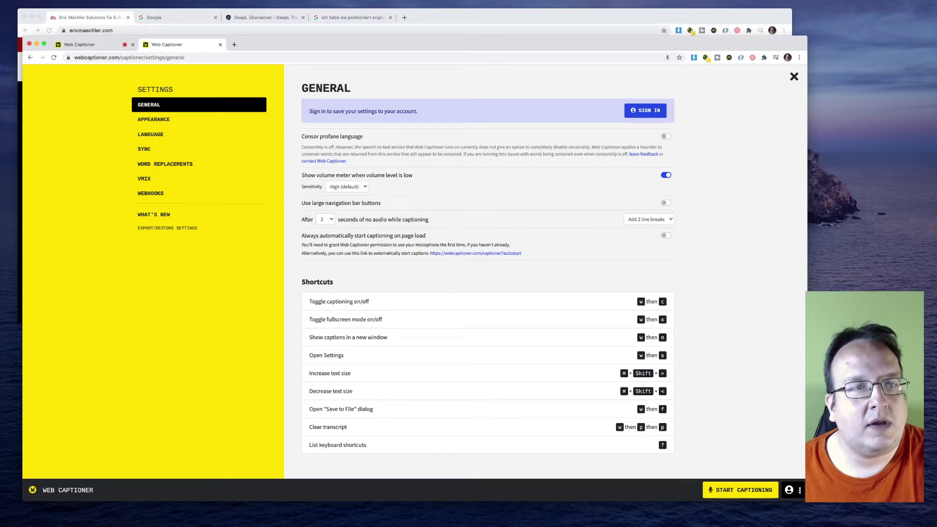
pyautogui.click(167, 121)
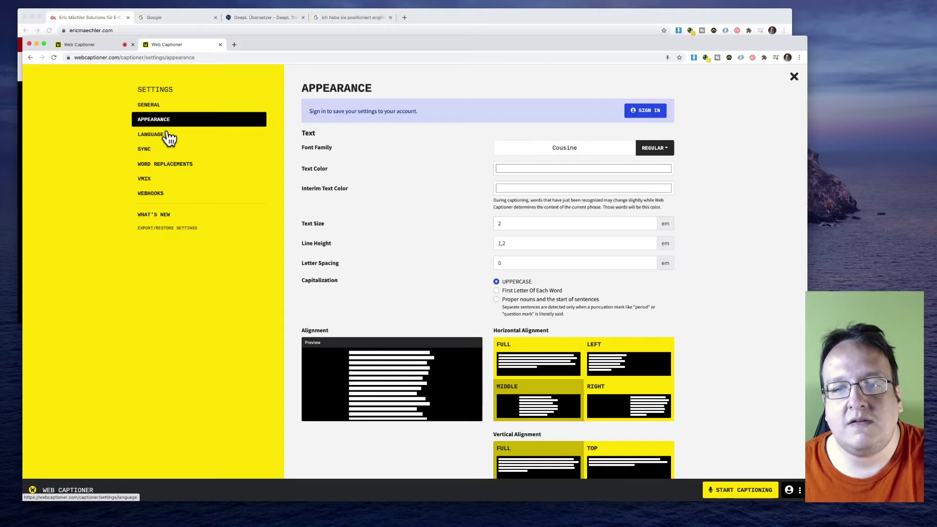
pyautogui.moveTo(571, 223)
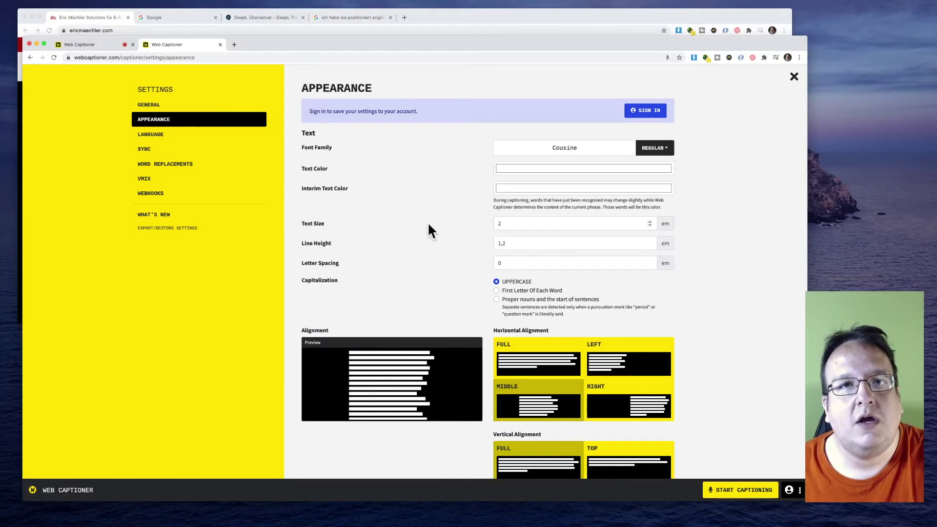
pyautogui.scroll(-2, 433, 221)
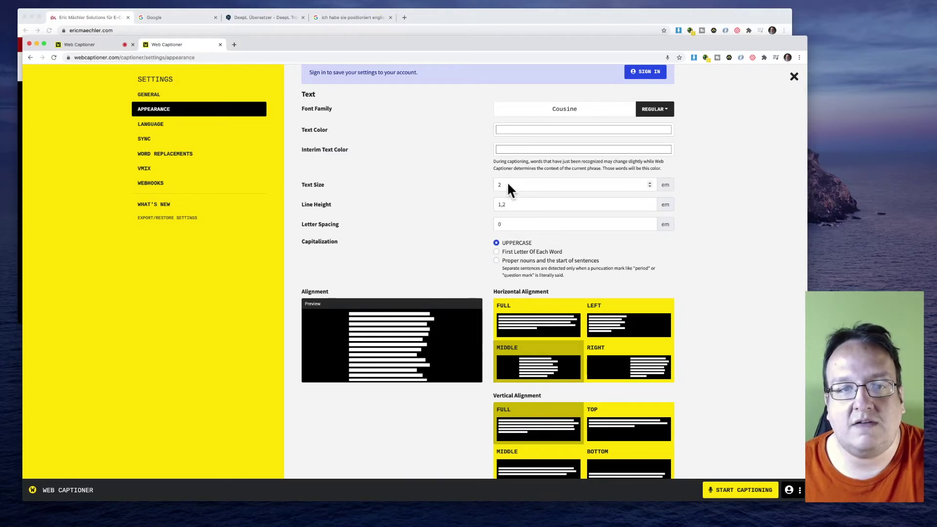
pyautogui.scroll(-3, 442, 219)
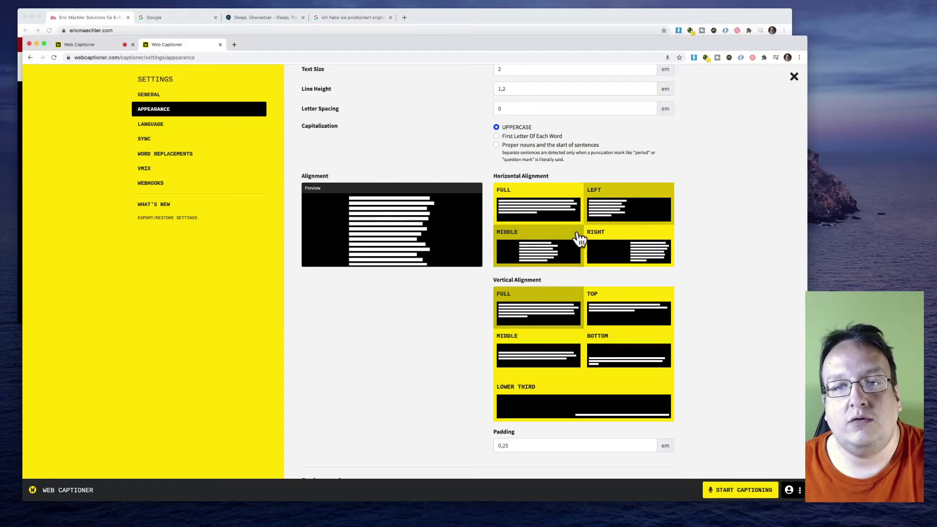
pyautogui.scroll(-1, 490, 271)
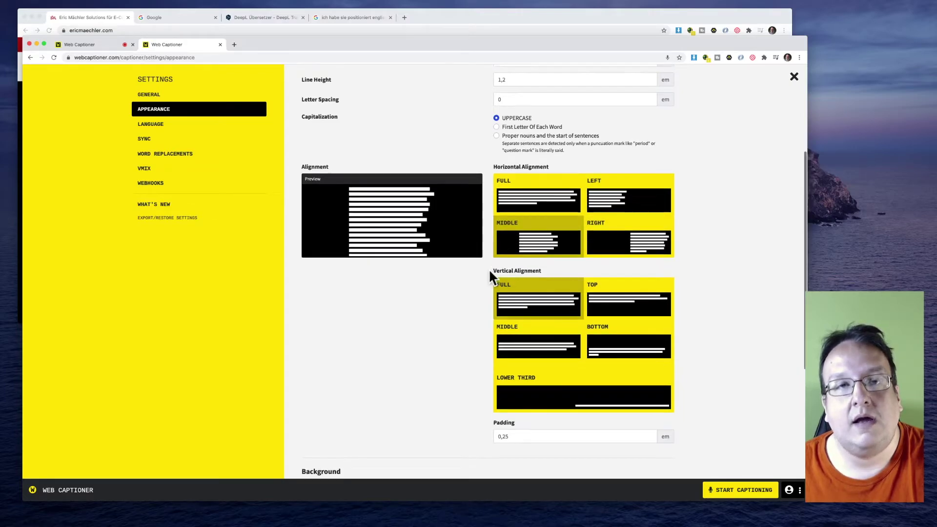
pyautogui.scroll(-3, 491, 277)
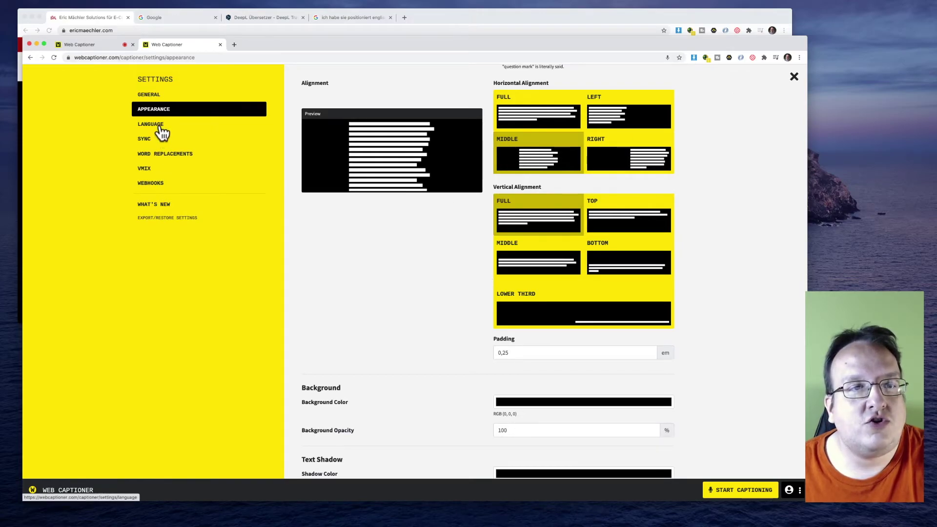
# Step: Browse the Spoken Language list, then close the settings tab with Cmd+W
pyautogui.click(163, 134)
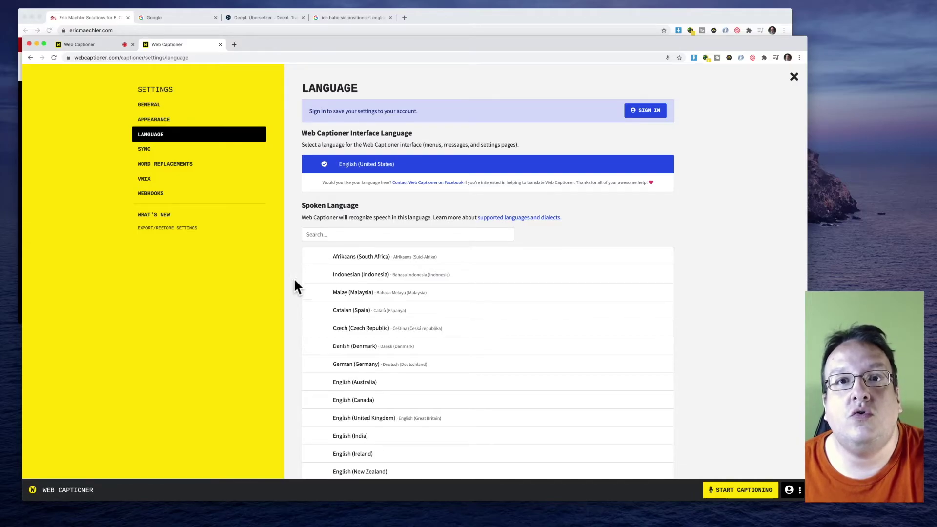
pyautogui.scroll(-3, 293, 279)
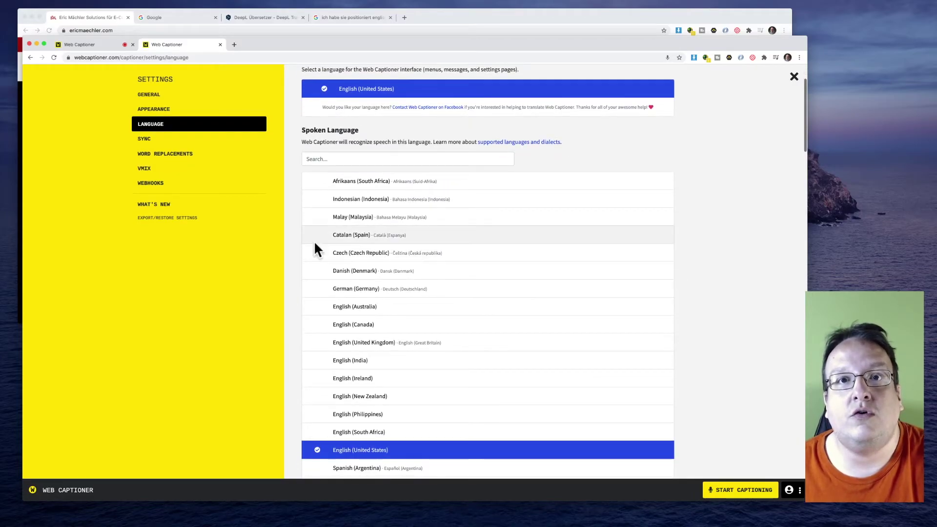
pyautogui.scroll(-1, 299, 272)
pyautogui.scroll(-5, 298, 272)
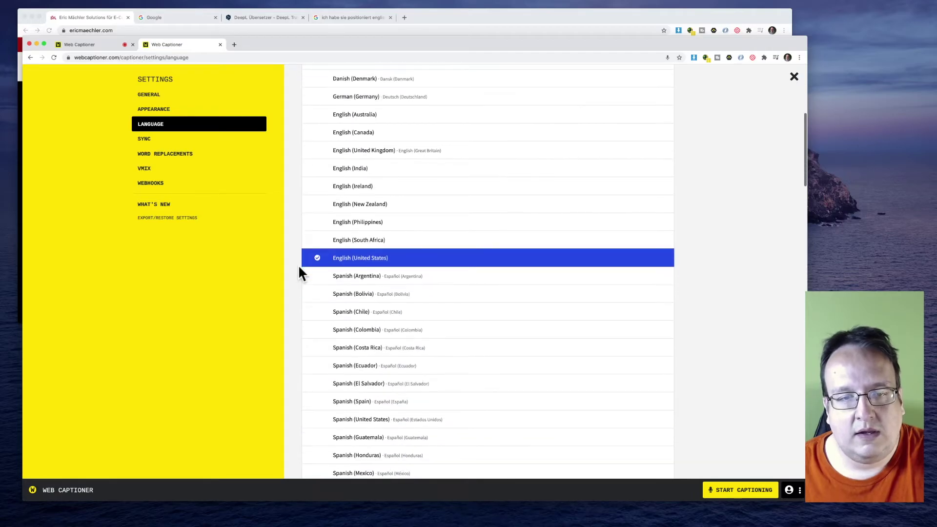
pyautogui.scroll(-5, 297, 273)
pyautogui.scroll(-5, 298, 273)
pyautogui.scroll(-5, 297, 273)
pyautogui.scroll(-5, 299, 273)
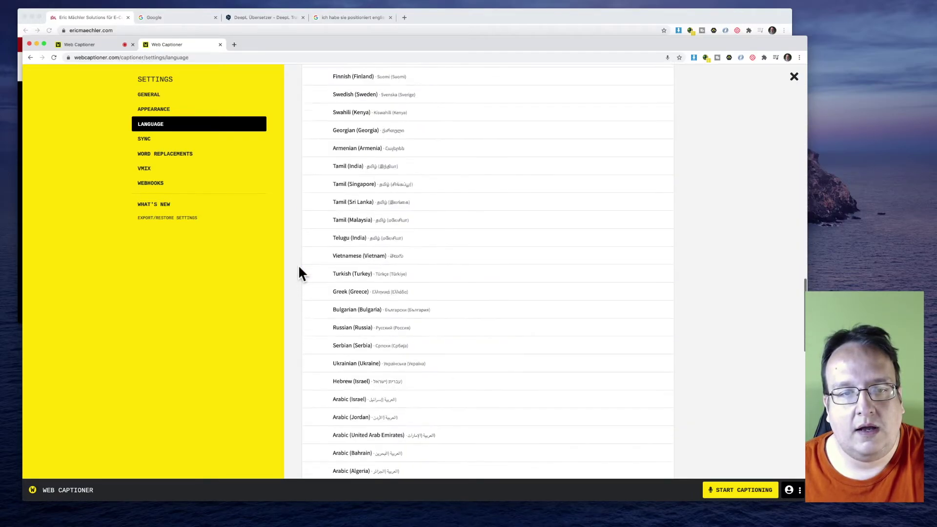
pyautogui.scroll(-5, 298, 273)
pyautogui.scroll(-5, 298, 273)
pyautogui.scroll(-5, 298, 272)
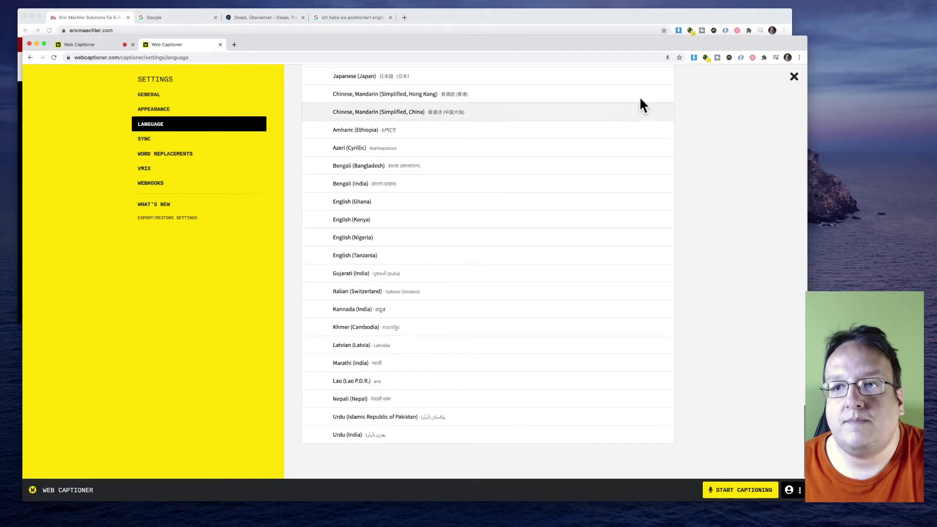
pyautogui.press('super+w')
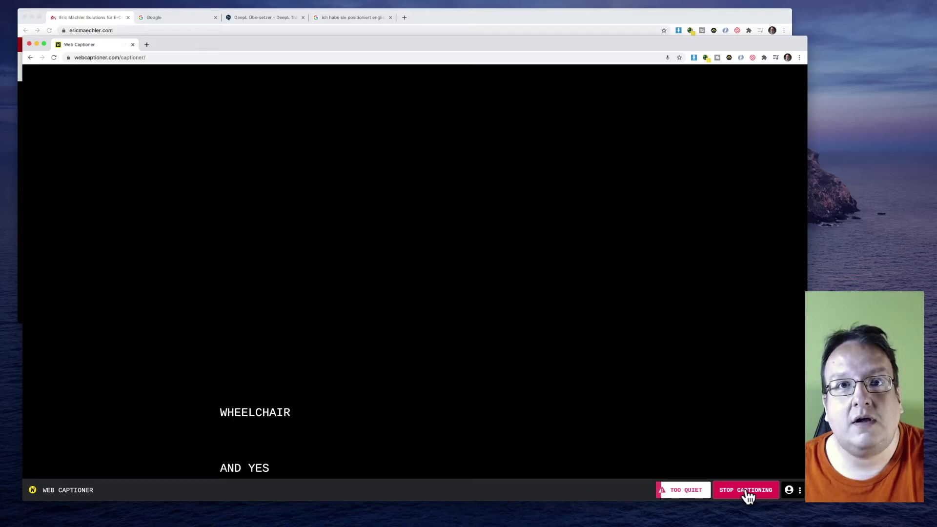